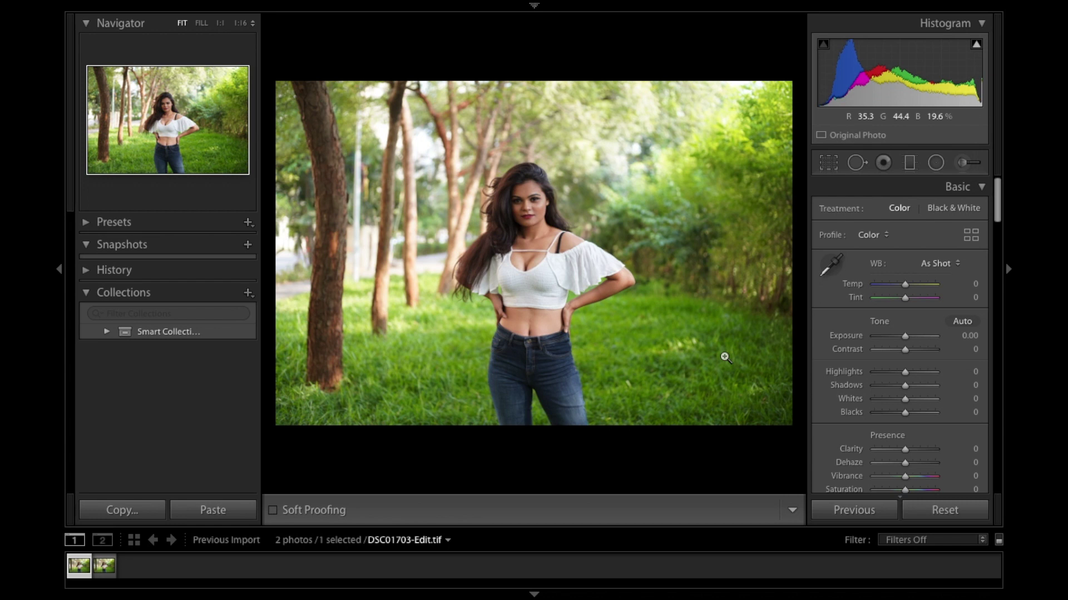
Lower the photo's exposure to -0.15 and its contrast to -5
scroll(813, 318, down, 1)
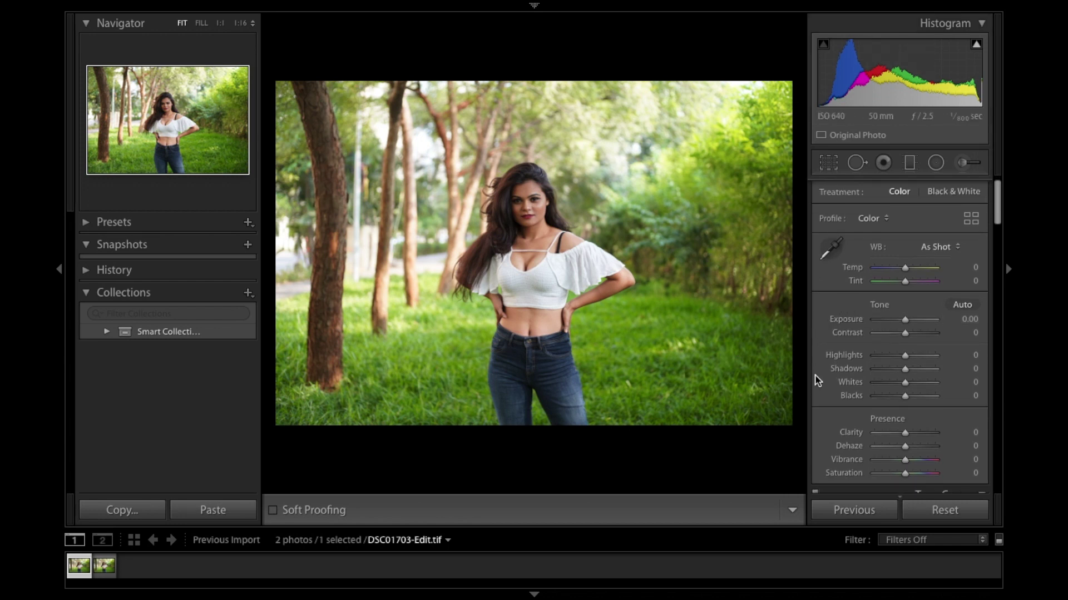
click(905, 321)
drag(905, 322, 903, 320)
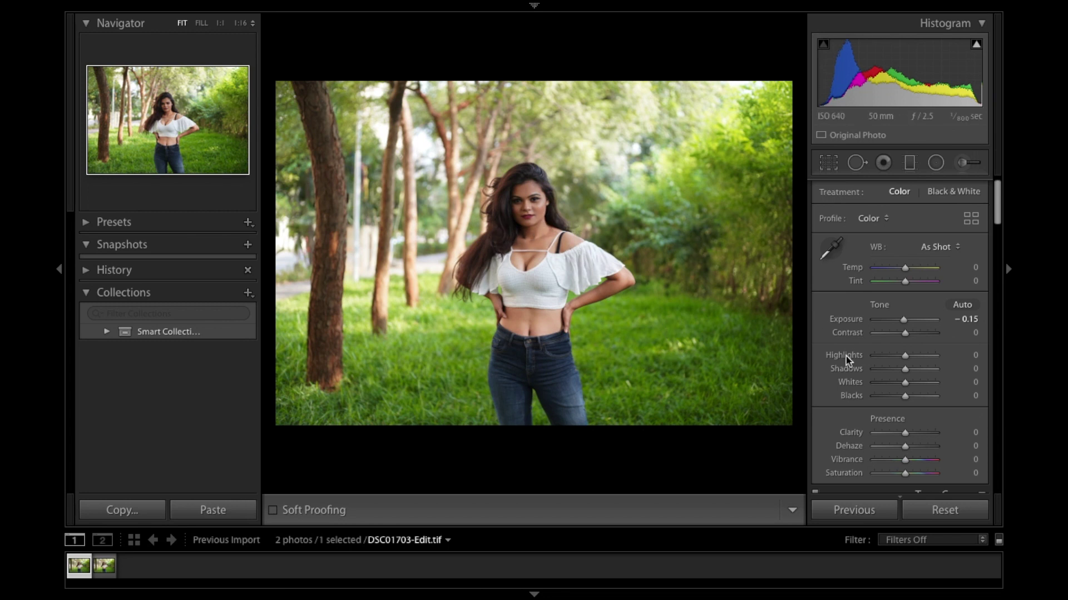
drag(908, 339, 905, 337)
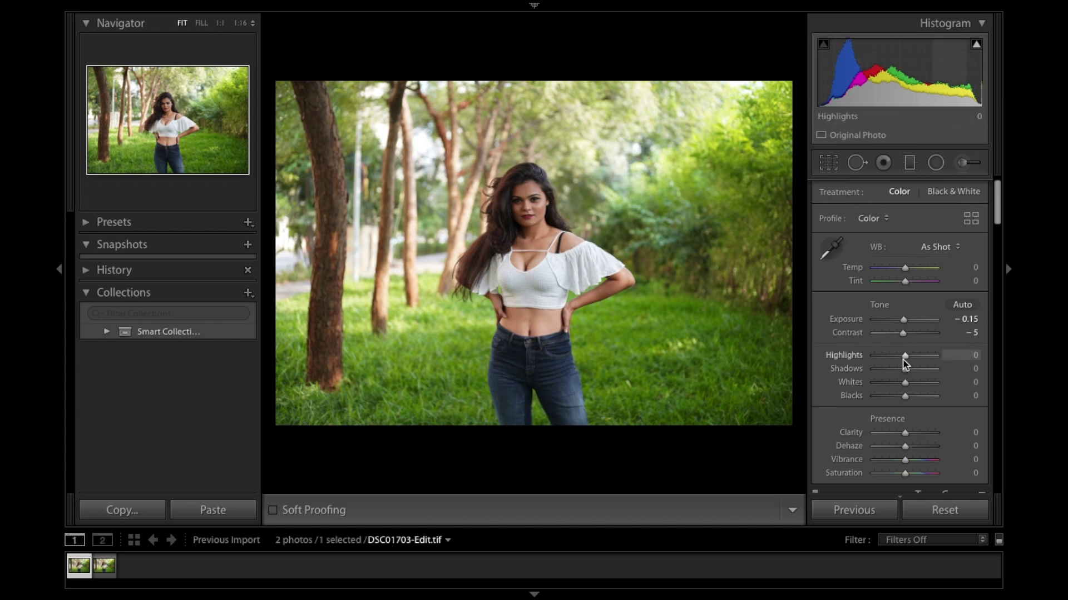
Reduce the highlights to -3 and the whites to -10 to soften the bright areas
drag(904, 359, 905, 360)
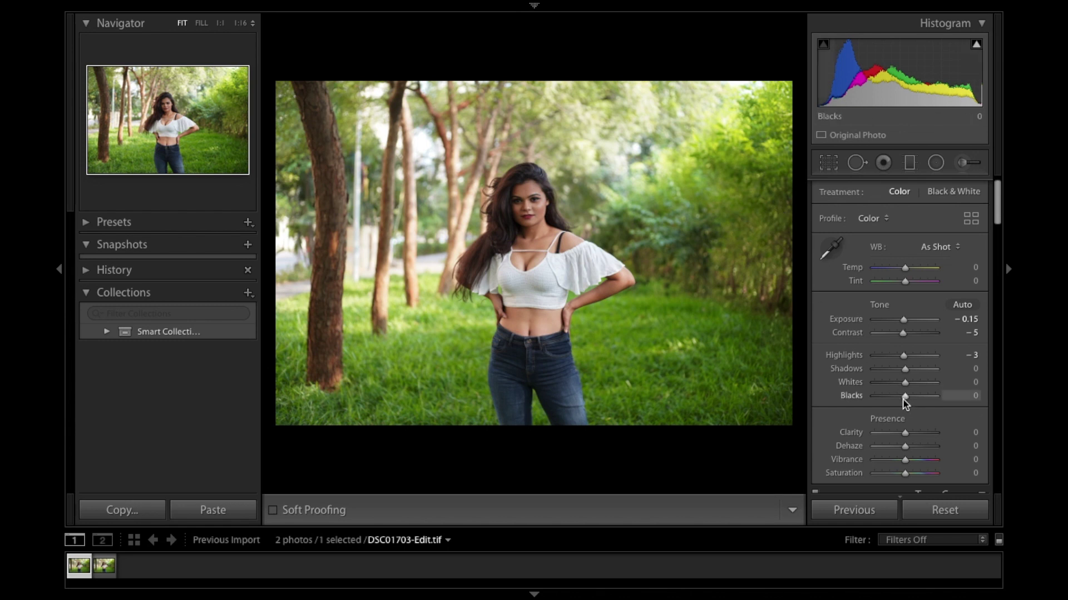
click(620, 257)
click(608, 248)
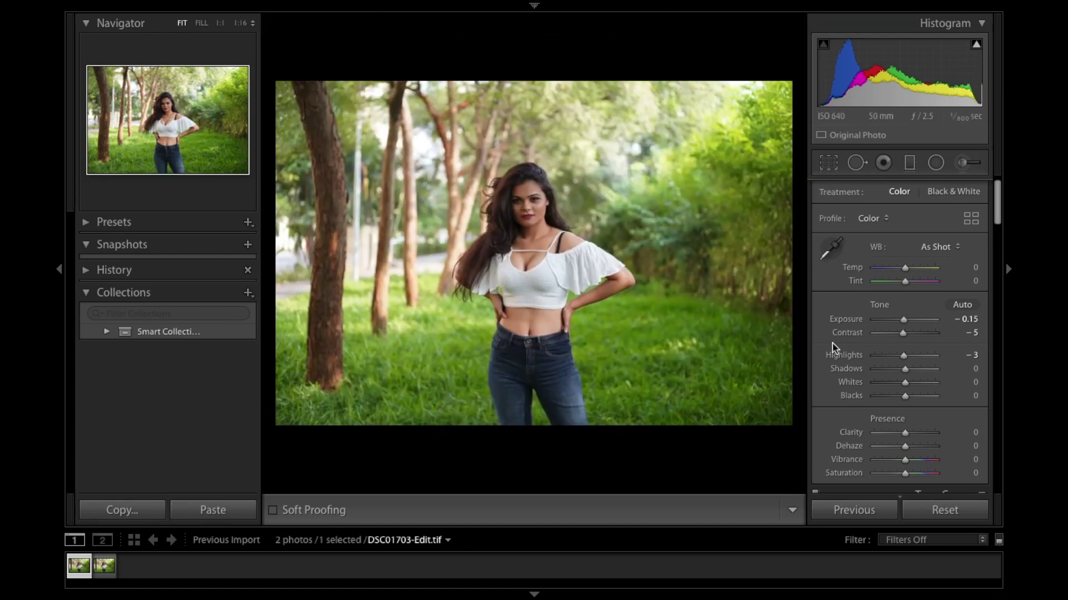
click(906, 385)
mouse_move(905, 385)
mouse_down()
mouse_move(896, 382)
mouse_move(916, 386)
mouse_move(902, 388)
mouse_up()
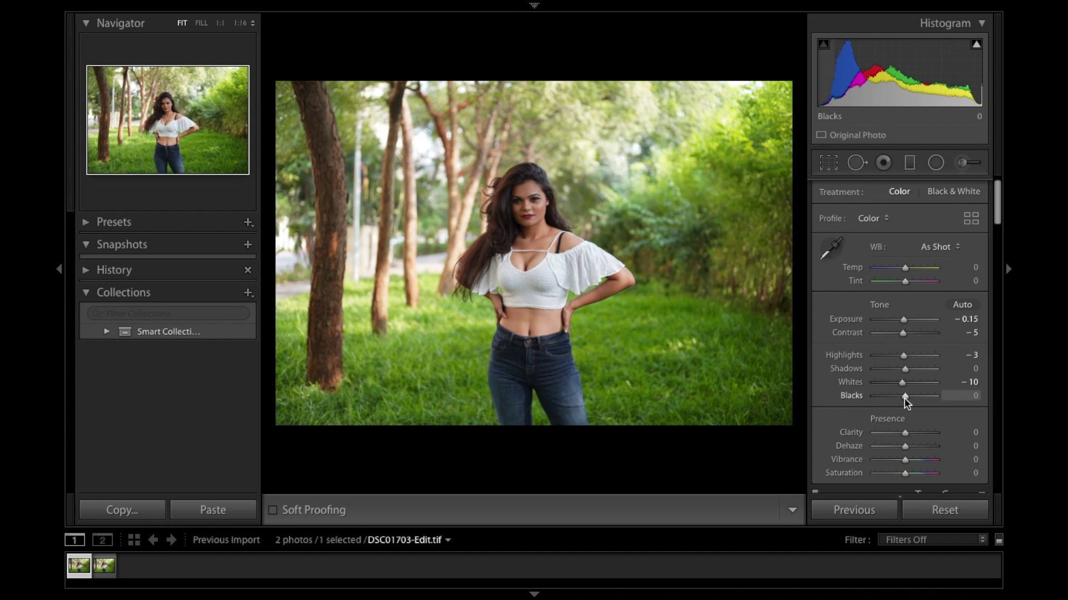
Raise the blacks to +5 while checking the woman's dark hair at 1:1
click(495, 221)
drag(496, 221, 571, 163)
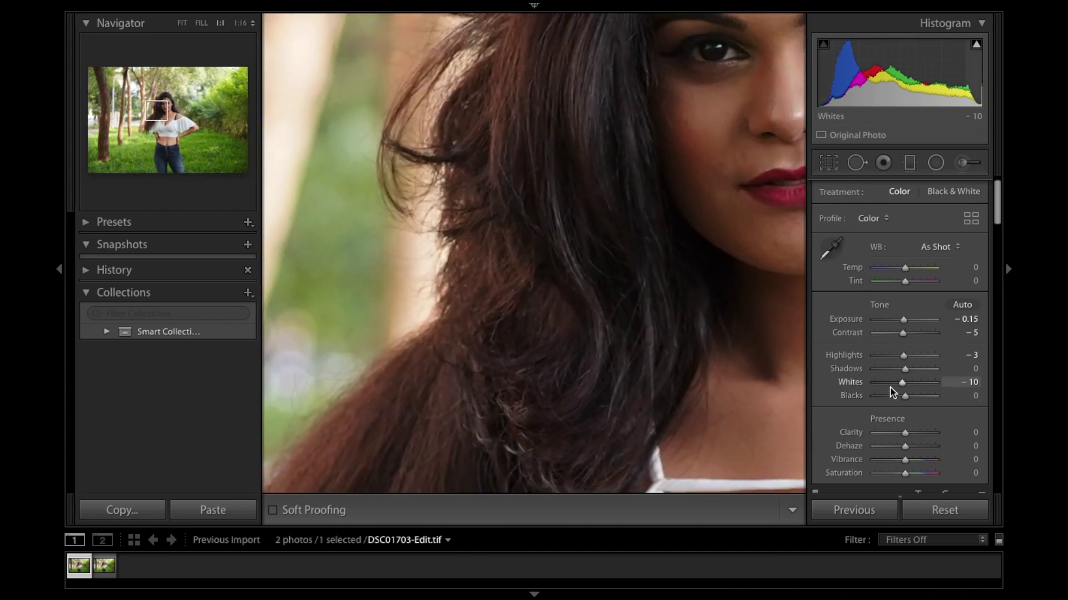
drag(907, 400, 906, 399)
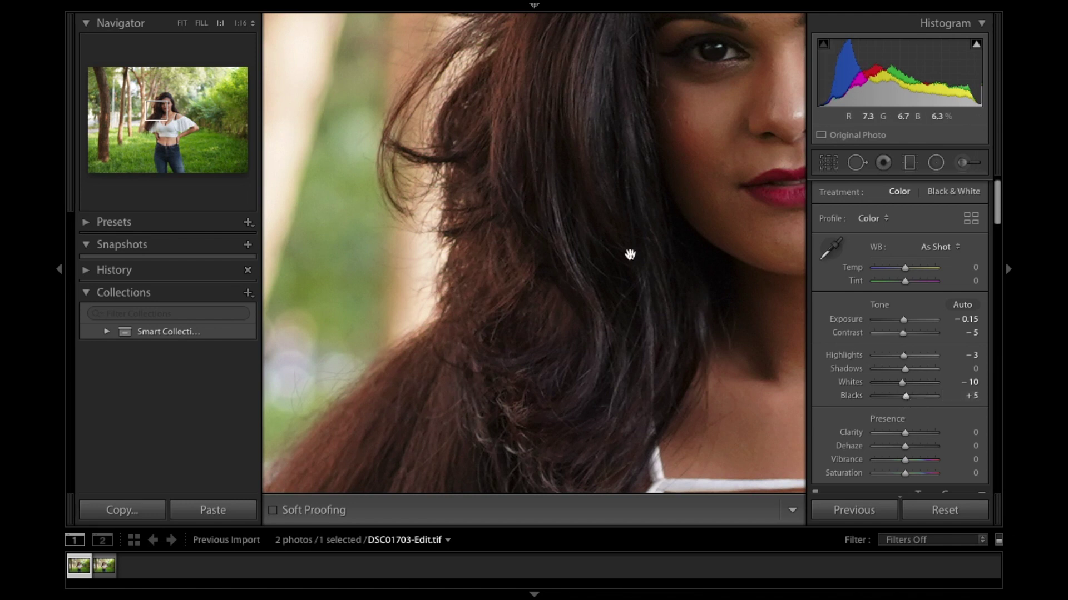
click(612, 271)
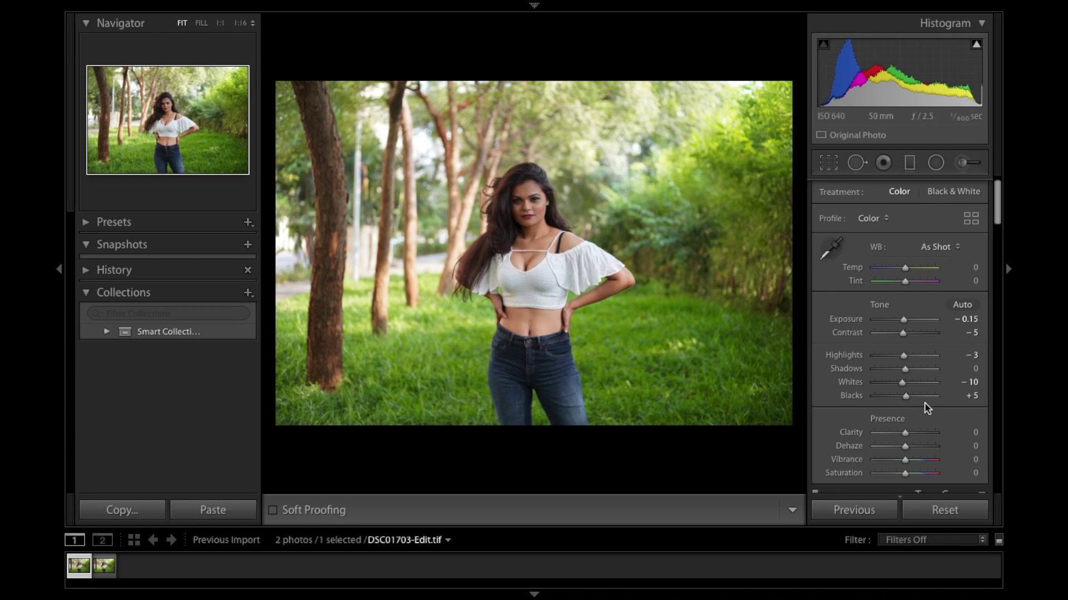
Reduce the photo's overall saturation to -10
scroll(845, 384, down, 1)
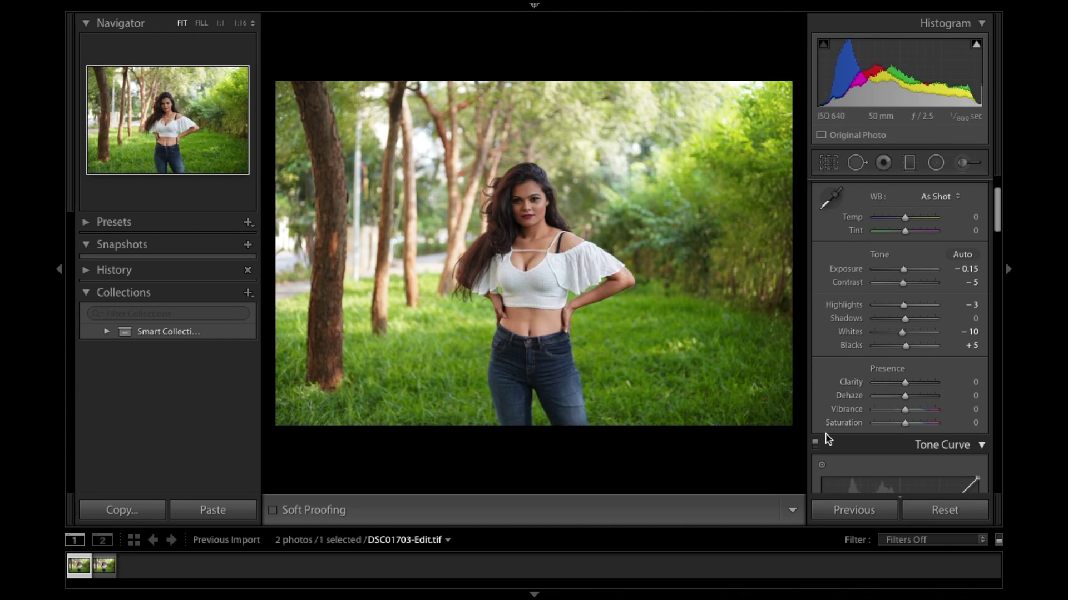
scroll(877, 416, down, 3)
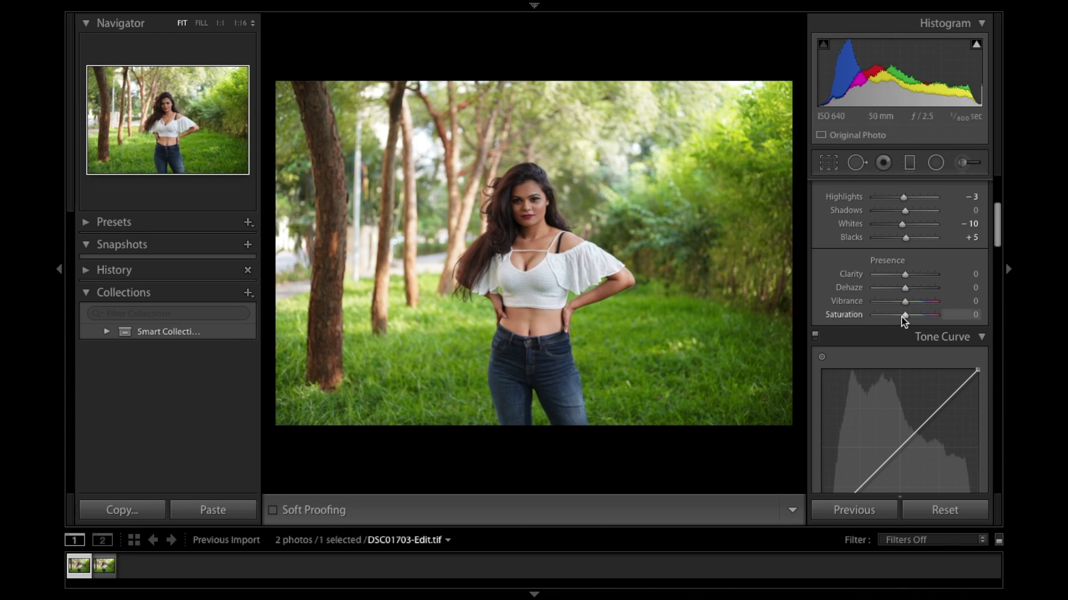
drag(904, 318, 902, 323)
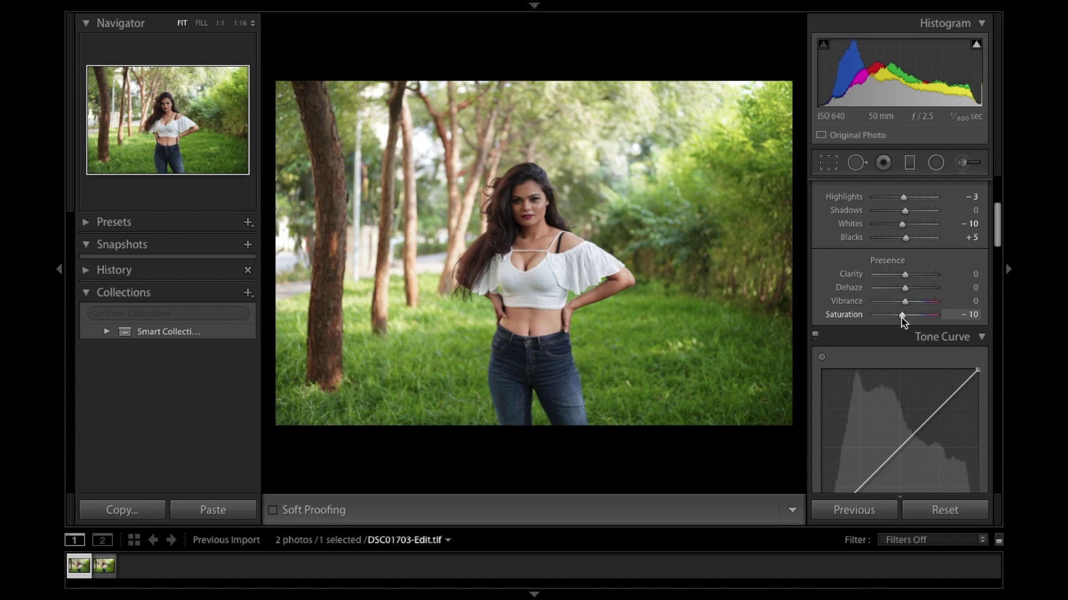
scroll(897, 407, down, 10)
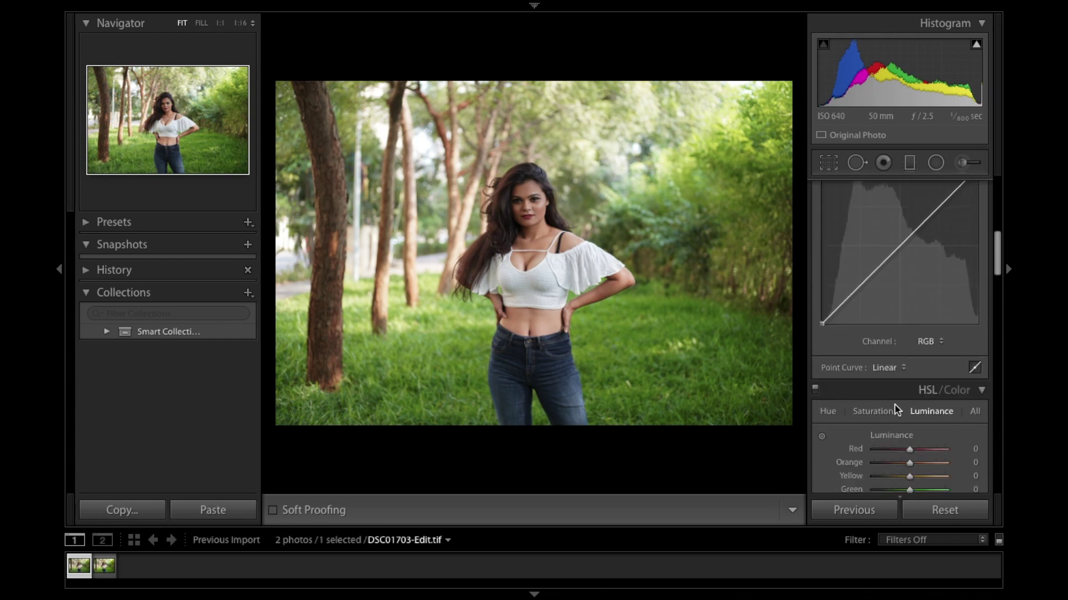
scroll(893, 370, down, 4)
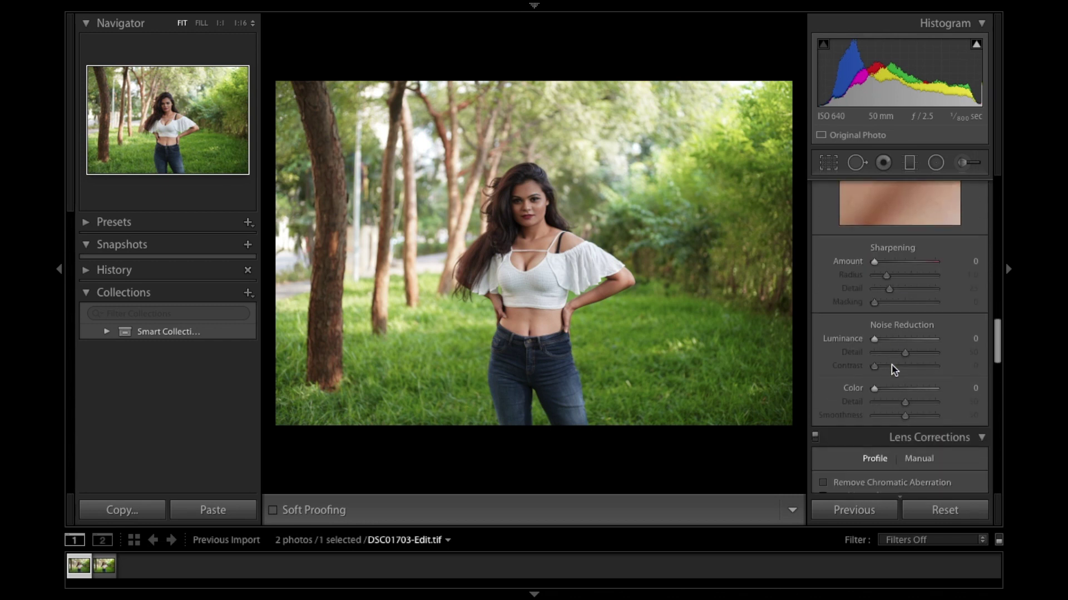
scroll(894, 370, up, 8)
scroll(894, 370, up, 6)
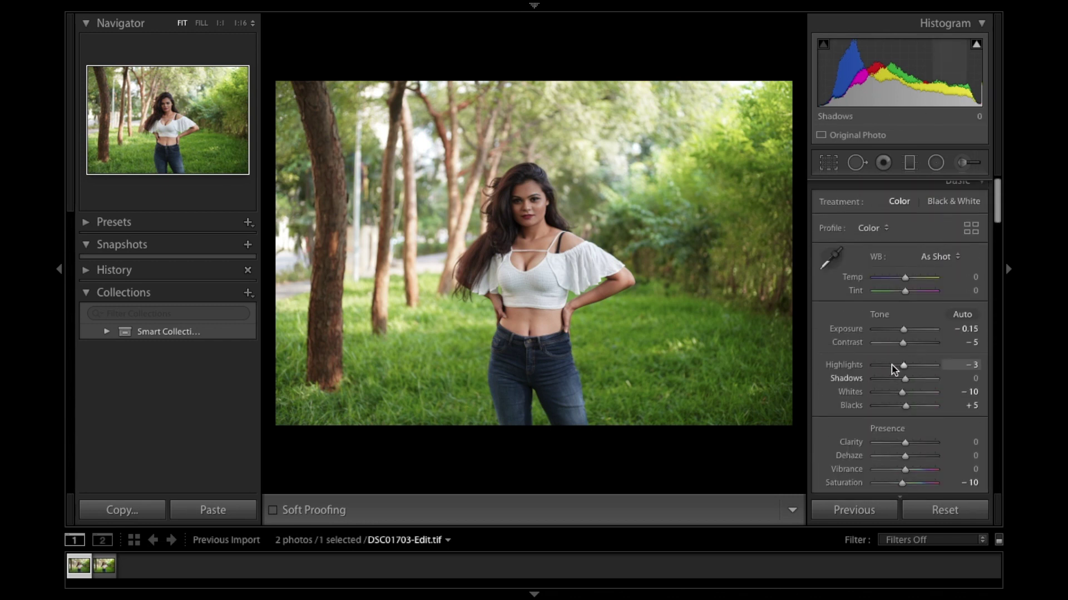
scroll(894, 370, down, 3)
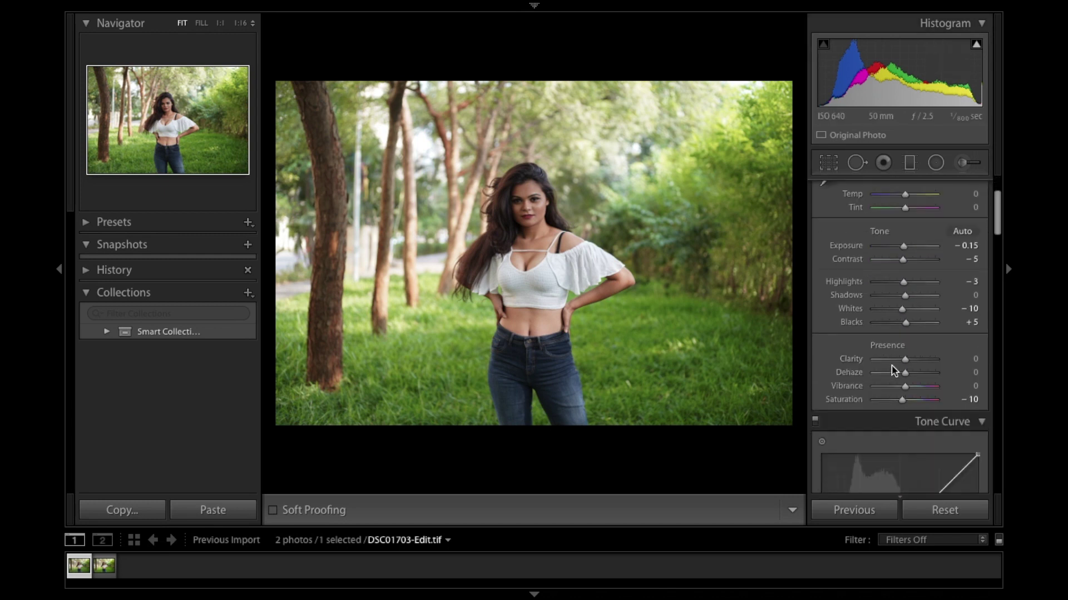
scroll(894, 370, up, 3)
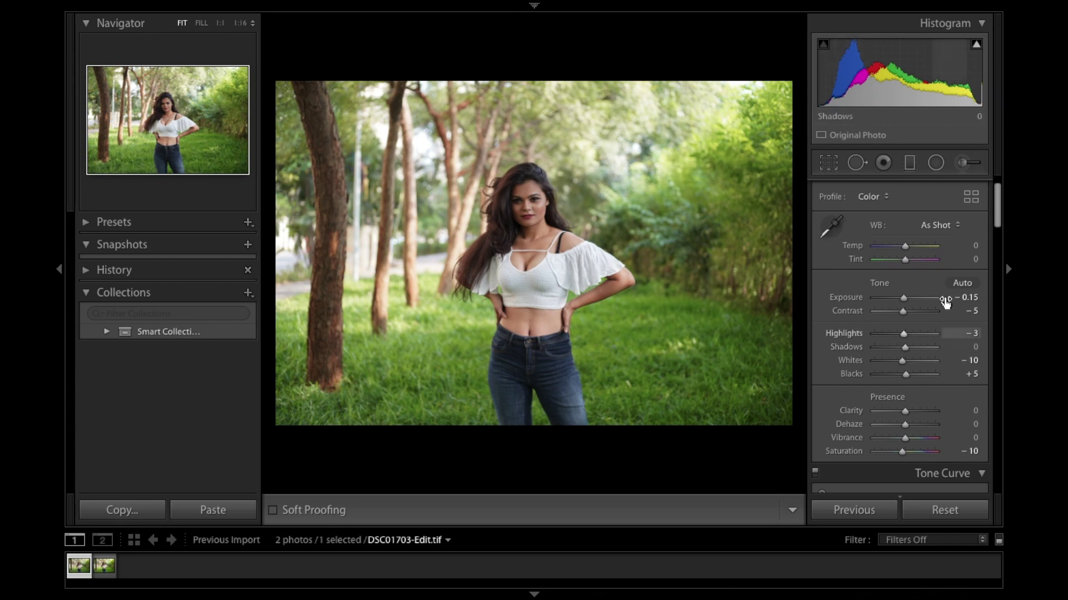
scroll(946, 299, up, 2)
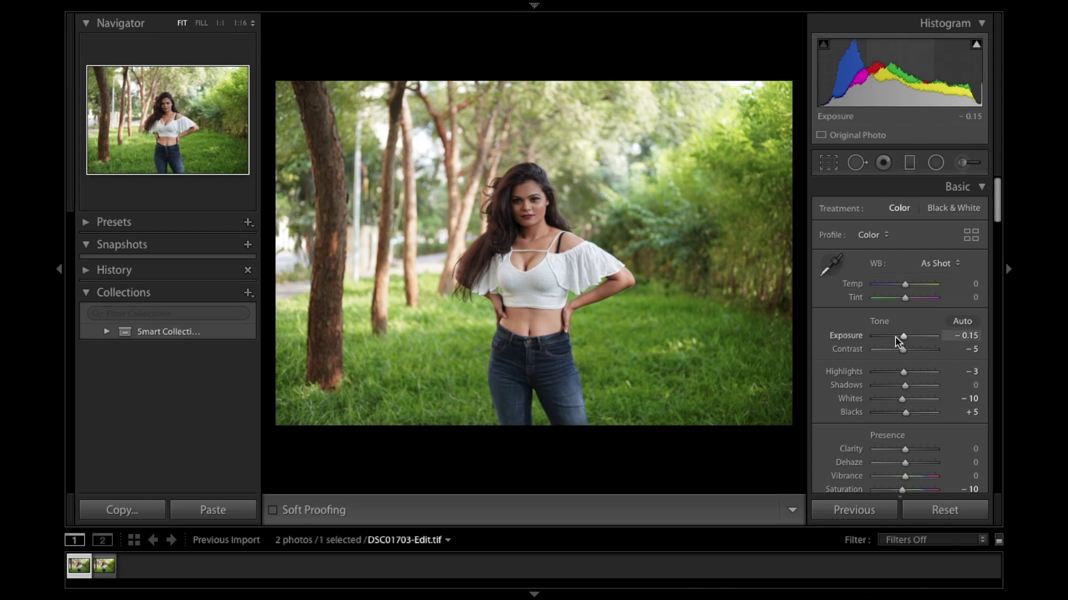
Add a Highlight Priority post-crop vignette with an amount of -20 and a feather of 55
scroll(894, 337, down, 15)
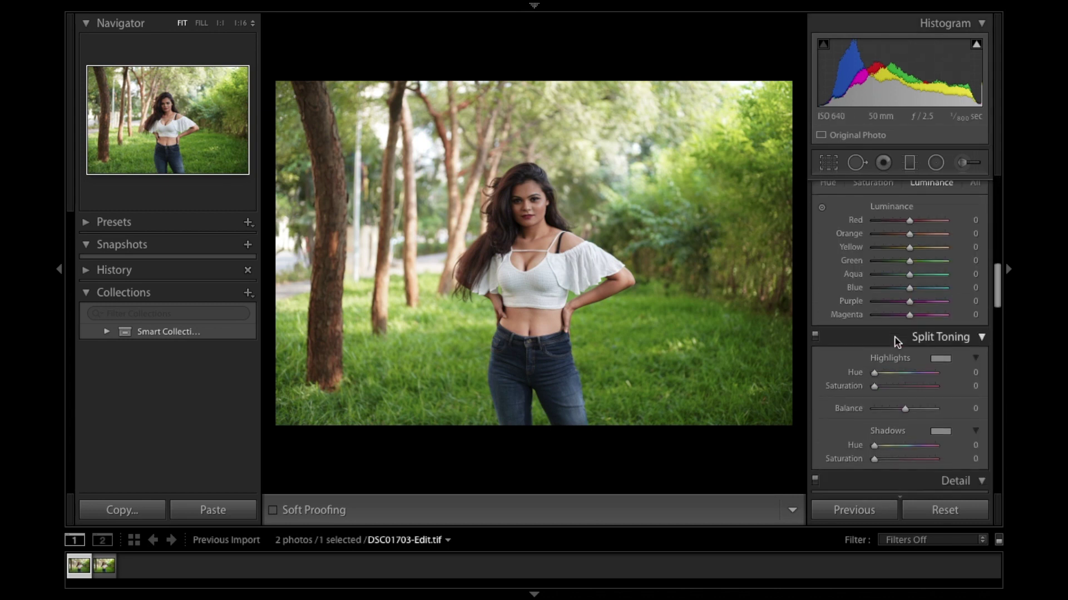
scroll(895, 337, down, 8)
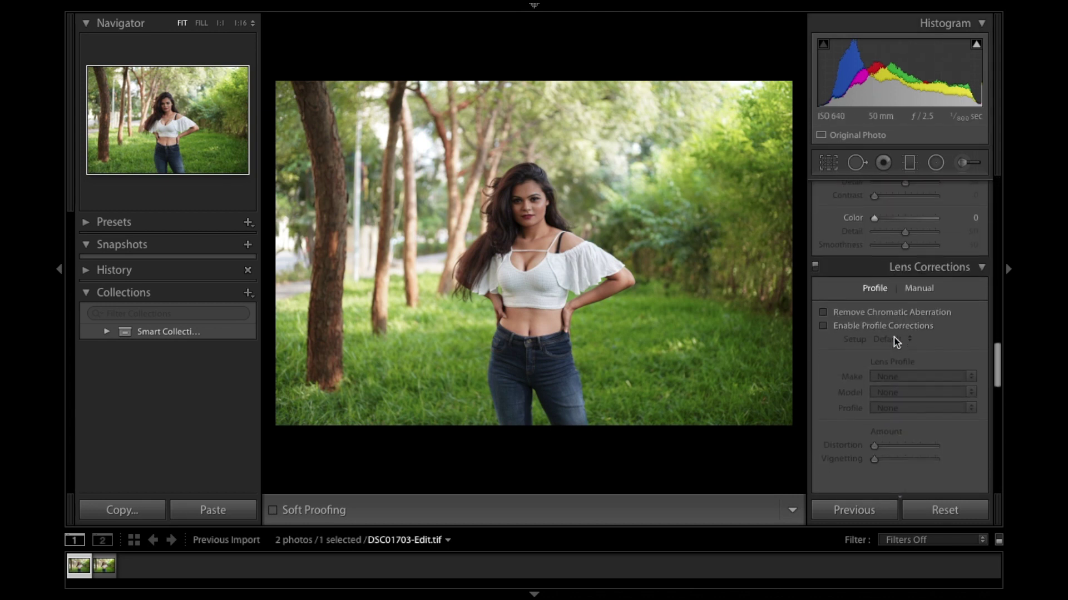
scroll(894, 341, down, 8)
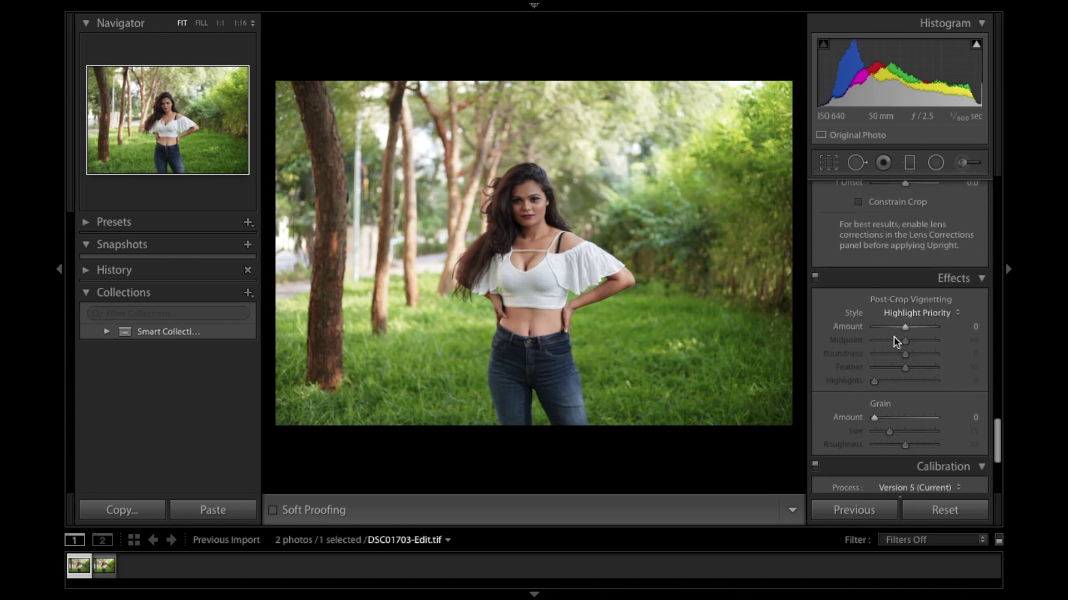
scroll(895, 341, down, 1)
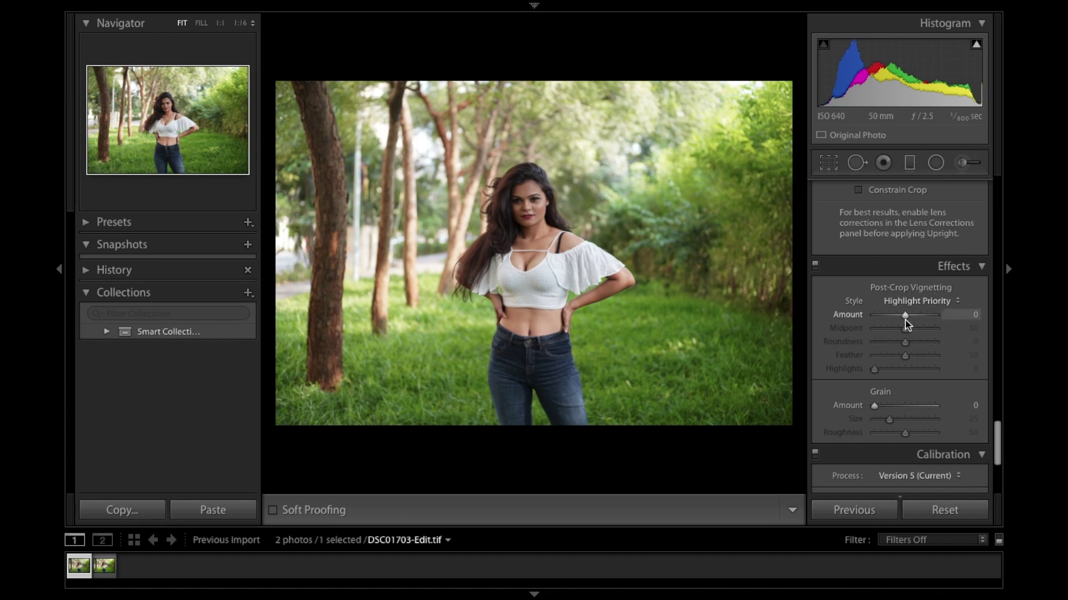
drag(905, 317, 899, 317)
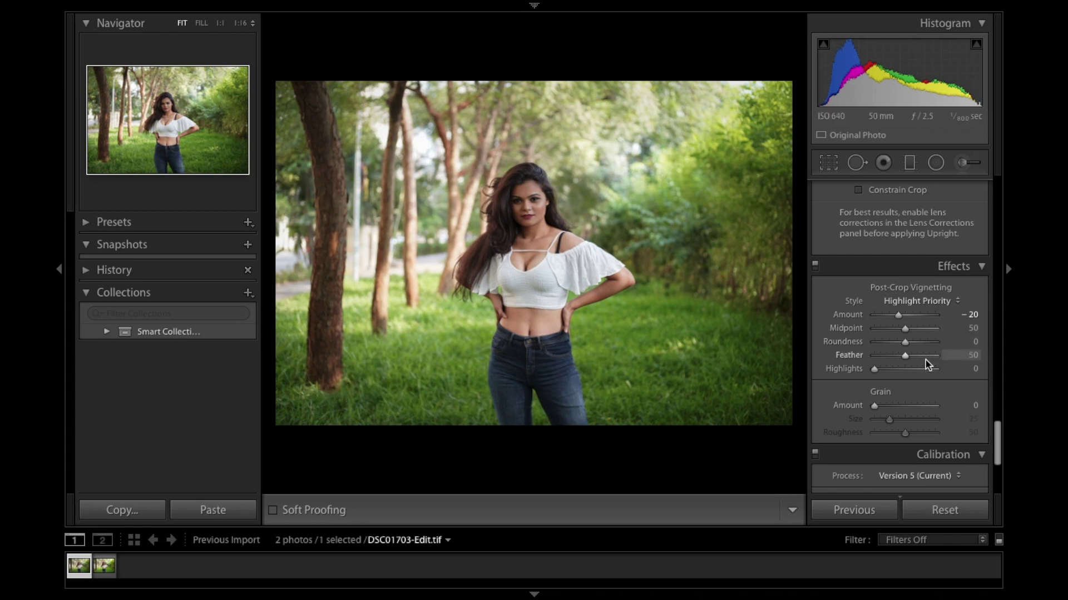
mouse_move(909, 357)
mouse_down()
mouse_move(941, 354)
mouse_move(914, 358)
mouse_up()
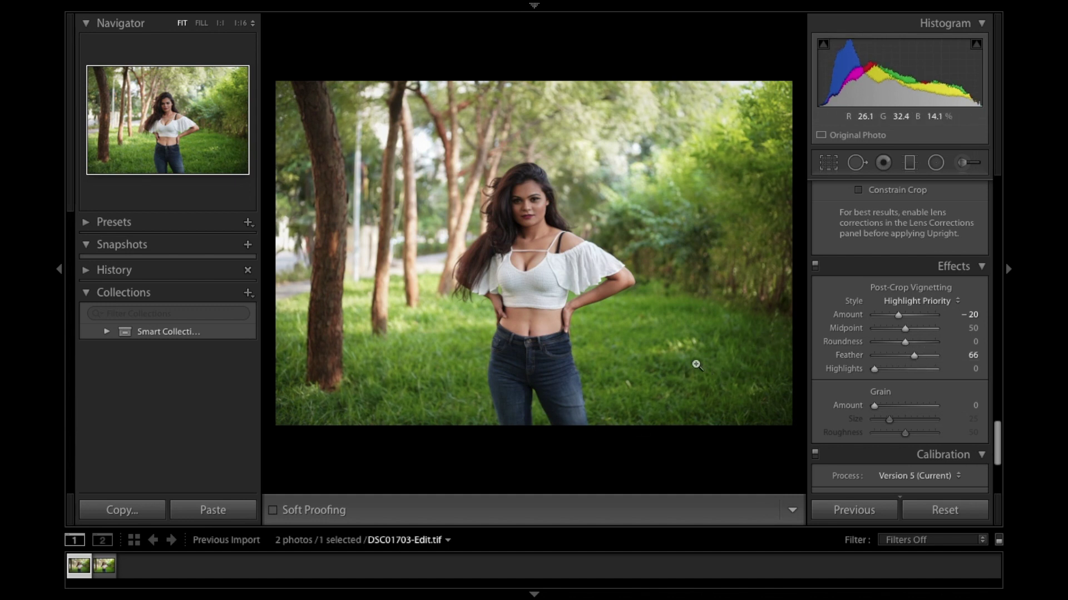
mouse_move(915, 357)
mouse_down()
mouse_move(895, 358)
mouse_move(920, 357)
mouse_move(908, 362)
mouse_up()
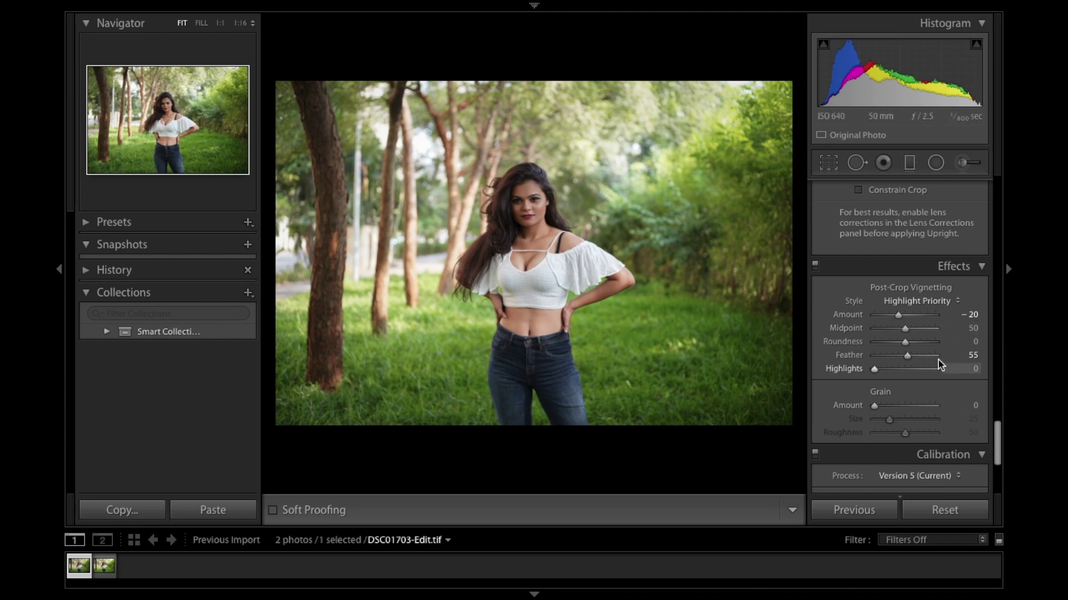
Add film grain to the photo with an amount of 5 and a size of 20
scroll(938, 359, down, 2)
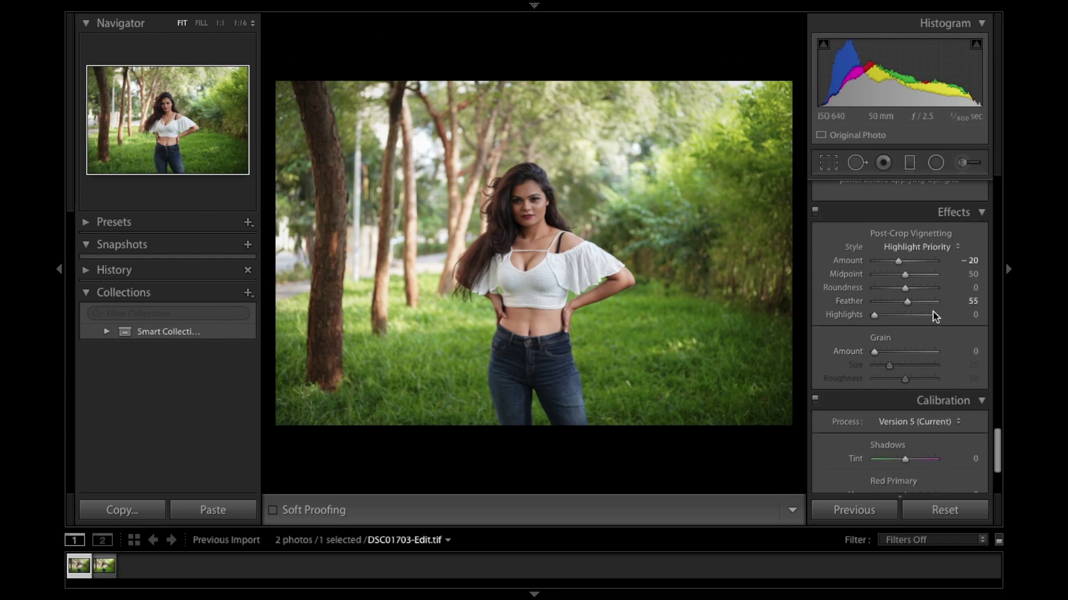
scroll(895, 312, down, 1)
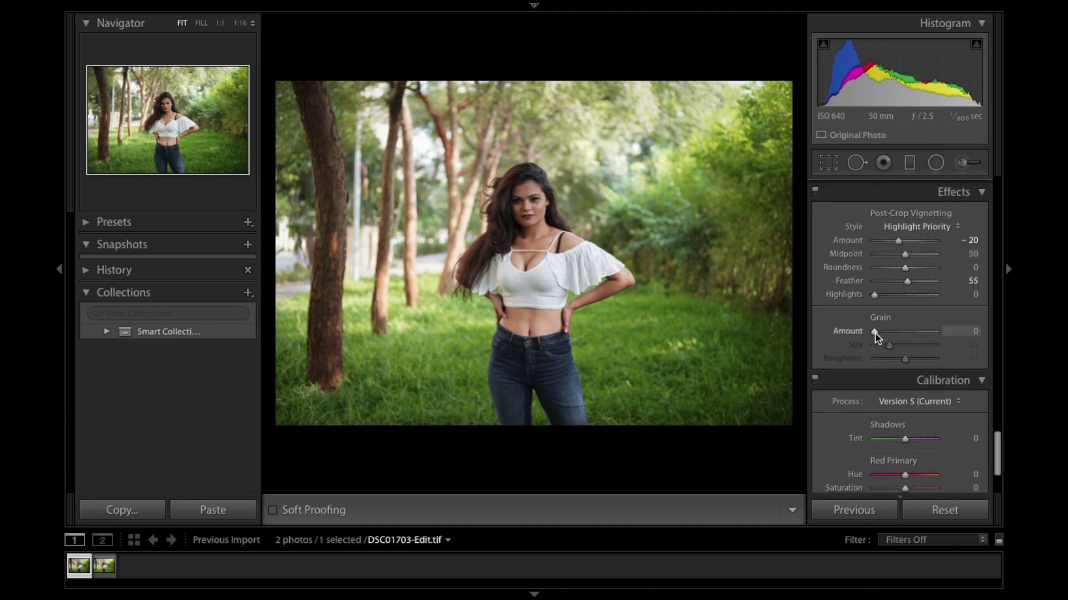
drag(875, 332, 886, 348)
click(890, 347)
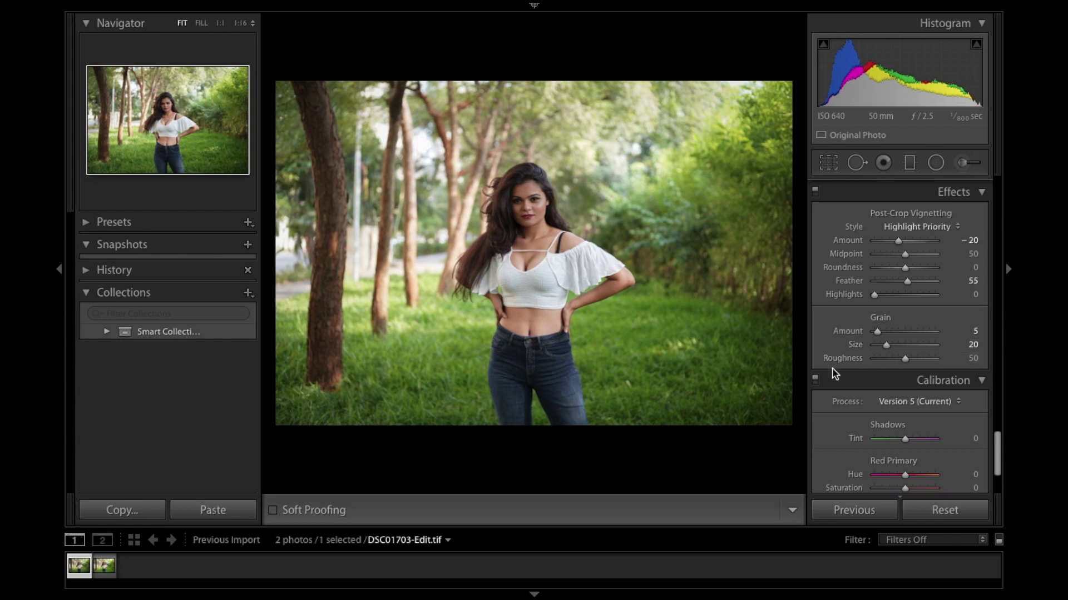
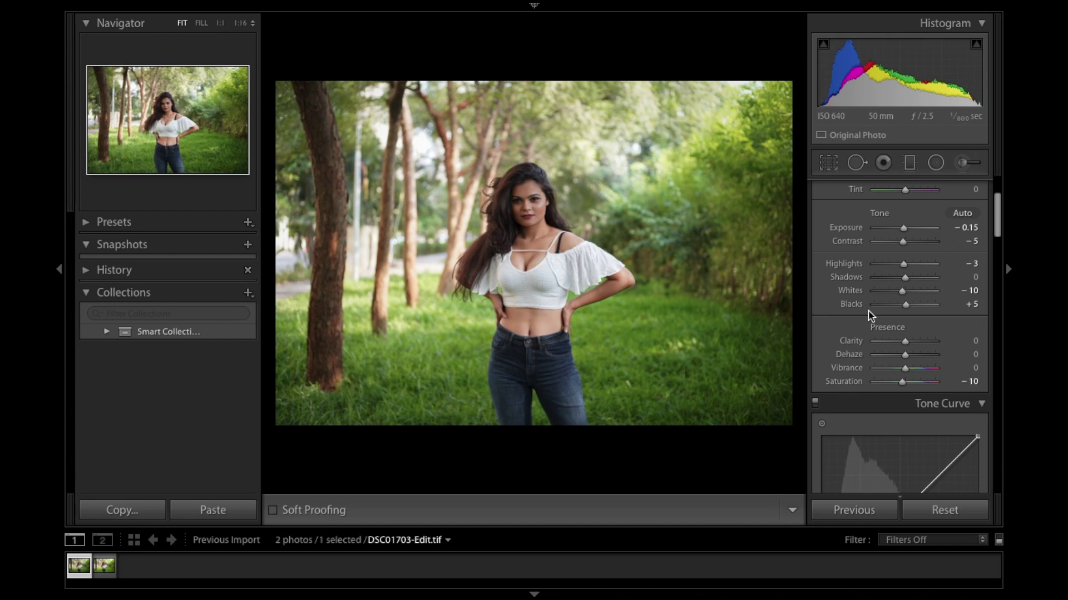
Examine the bright background areas between the trees at 1:1 and review the highlights adjustment
scroll(871, 316, up, 1)
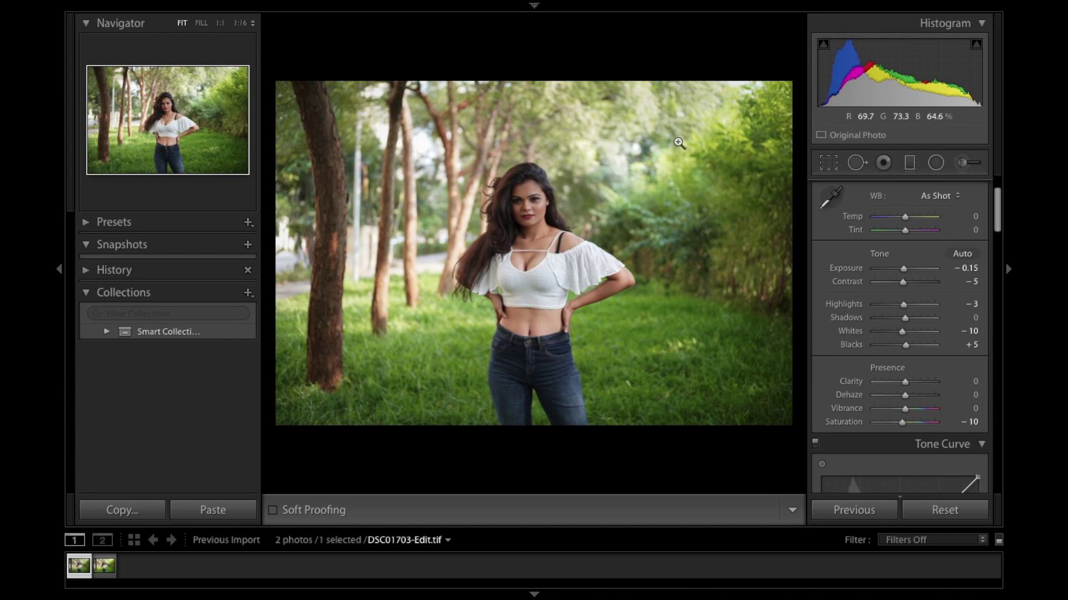
drag(431, 135, 591, 214)
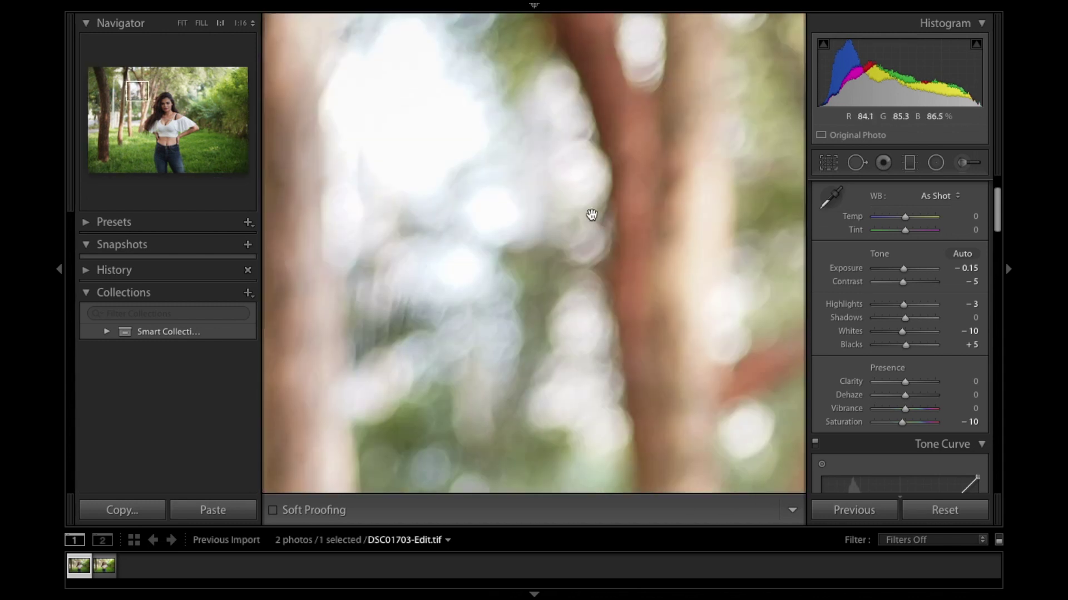
click(592, 211)
click(669, 132)
drag(669, 132, 612, 293)
click(611, 292)
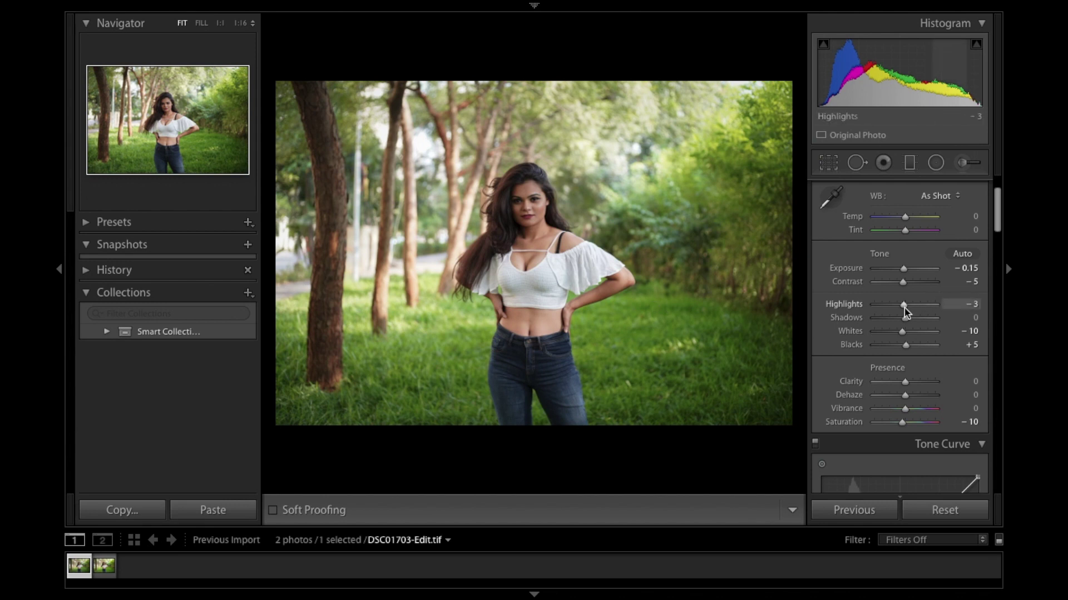
mouse_move(904, 306)
mouse_down()
mouse_move(849, 312)
mouse_move(904, 311)
mouse_up()
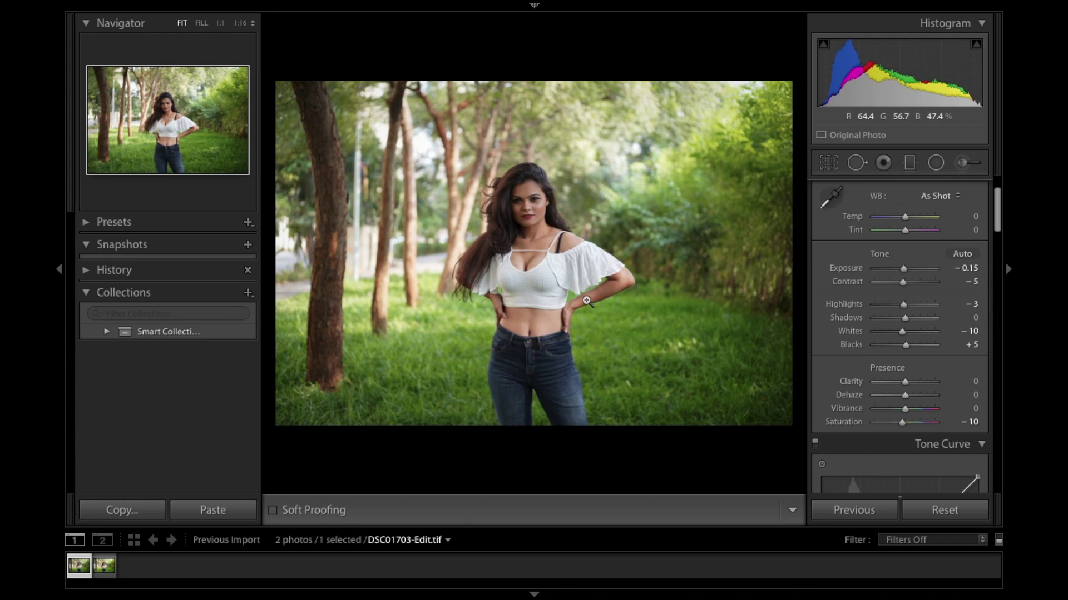
Try a tighter crop around the woman using the 2 x 3 / 4 x 6 aspect ratio
click(823, 166)
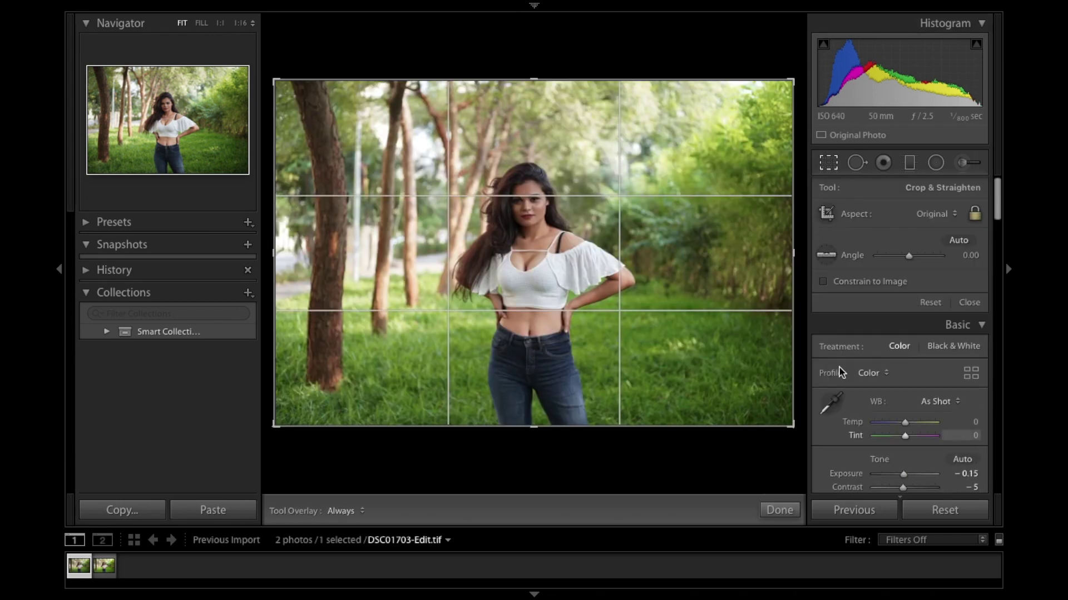
drag(651, 348, 743, 389)
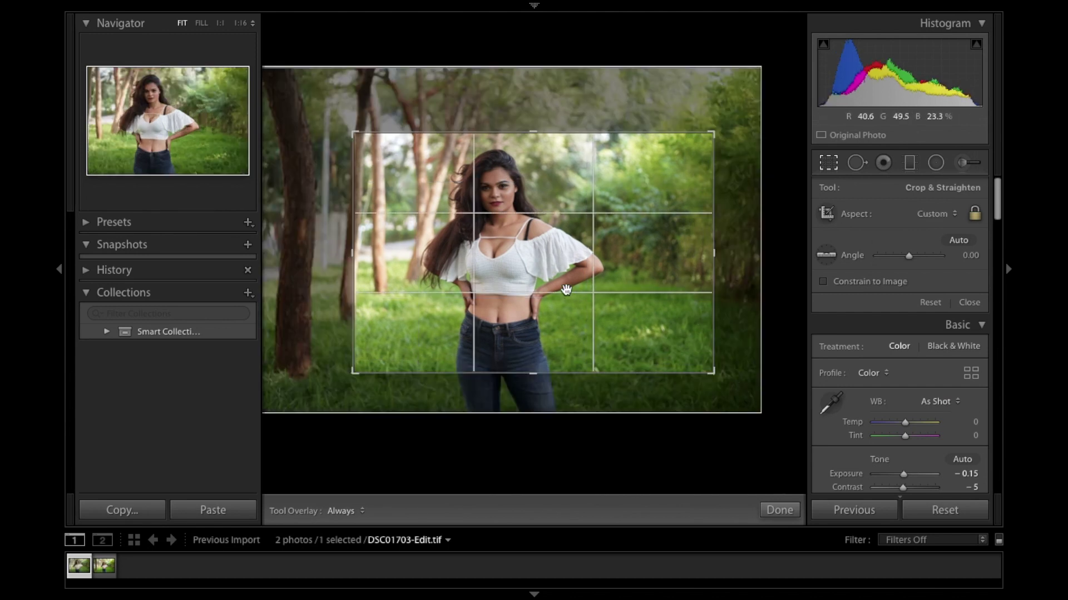
drag(566, 304, 555, 309)
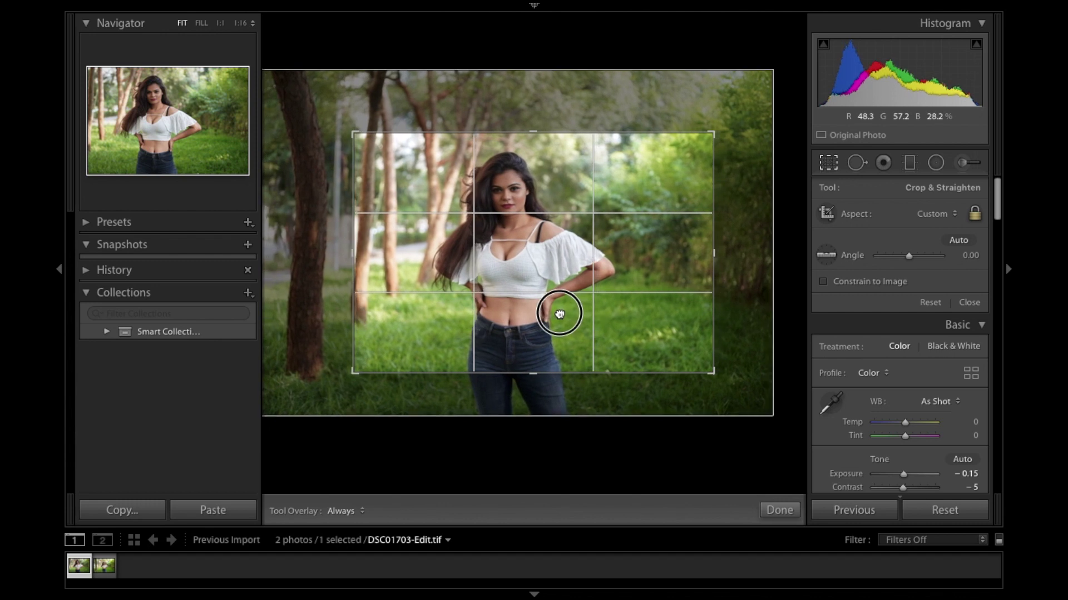
click(942, 216)
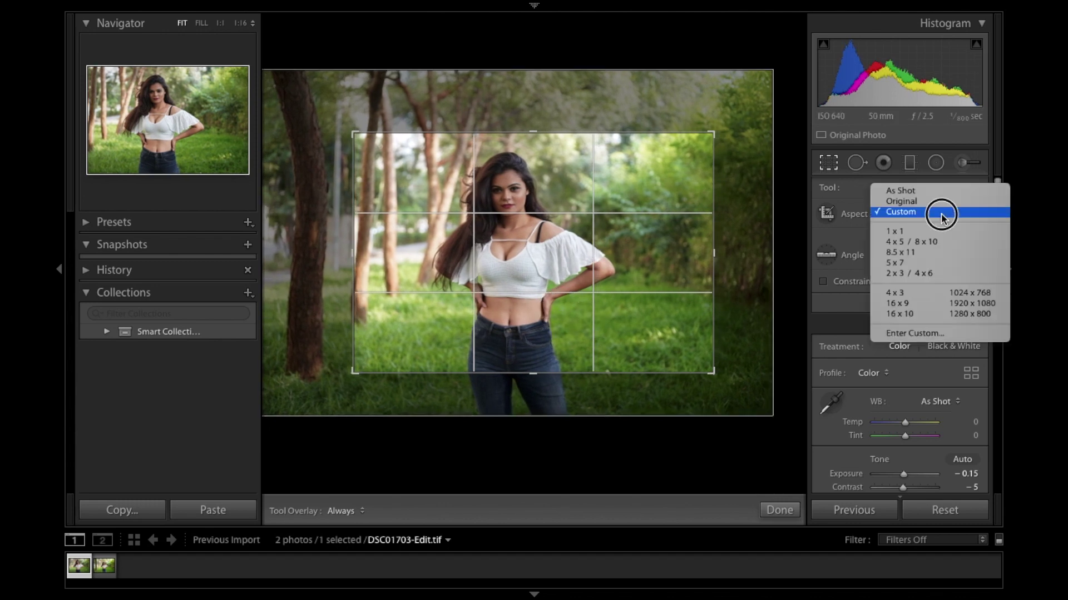
click(917, 273)
drag(524, 136, 524, 124)
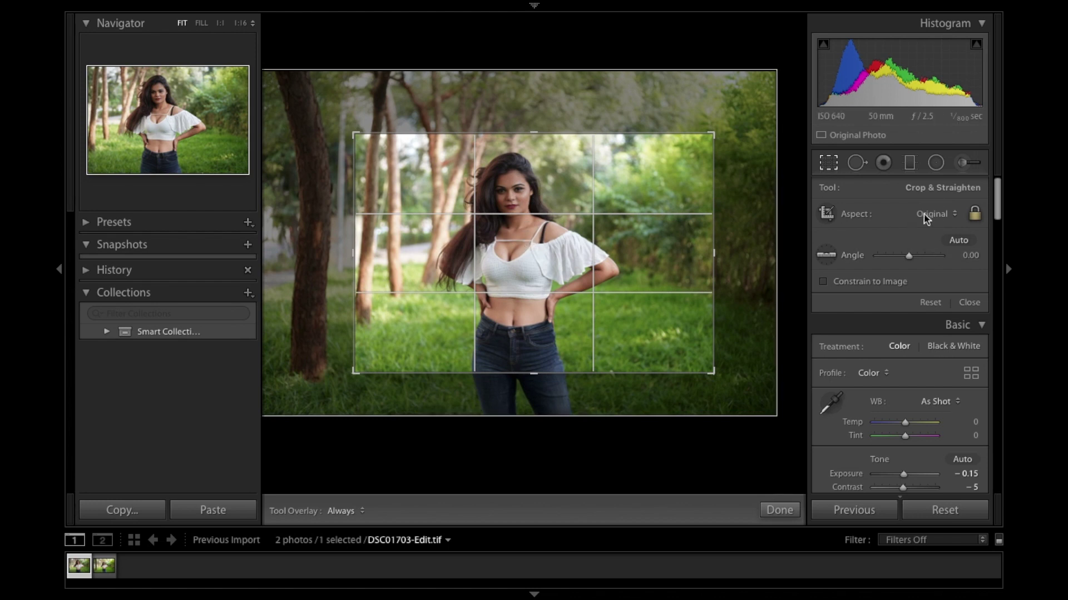
Try a square 1 x 1 crop around the woman, framing her from above the head down to the thighs
click(925, 215)
click(926, 243)
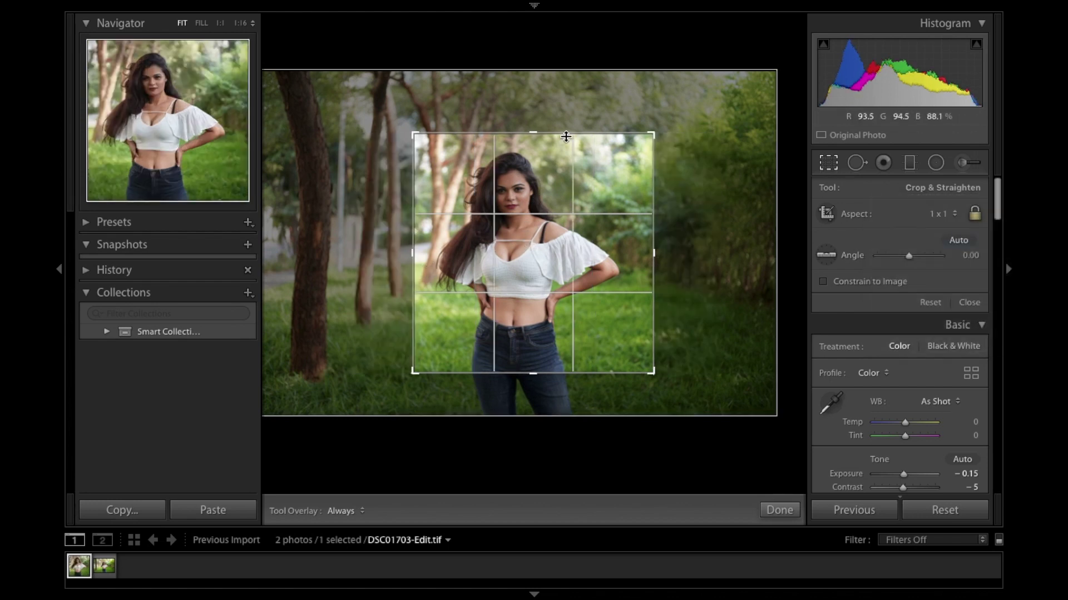
drag(546, 111, 524, 244)
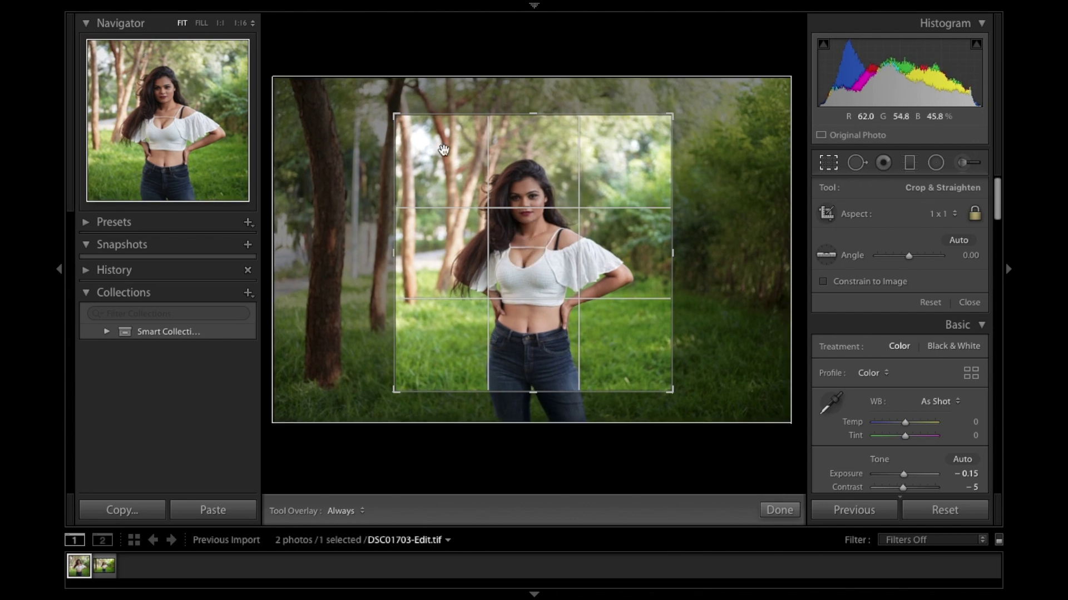
Restore the crop to the photo's full frame at the original aspect ratio and leave the crop tool
click(939, 216)
click(922, 173)
key(Return)
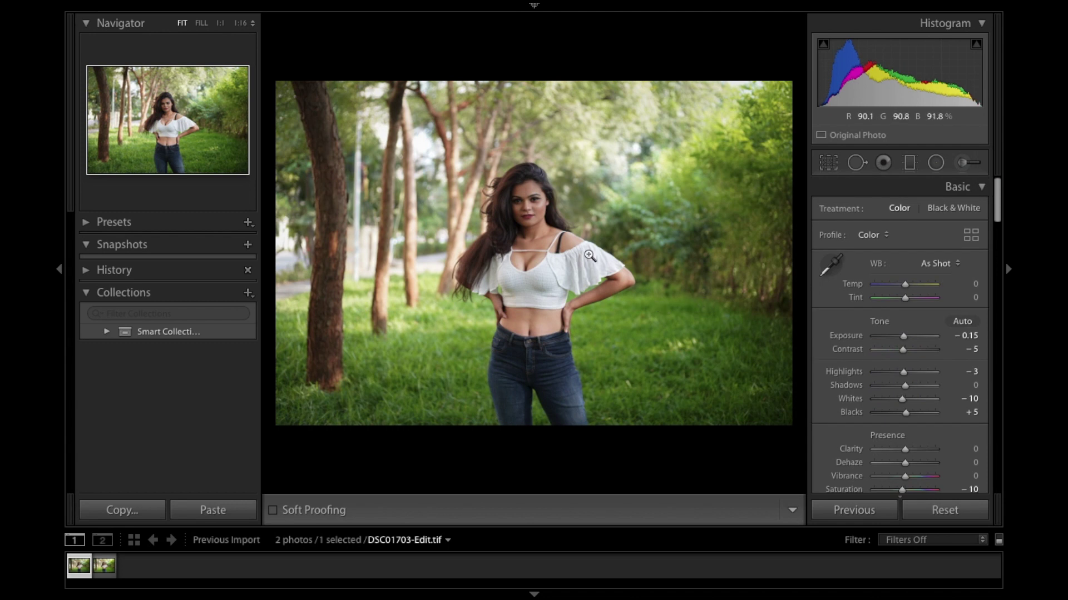
scroll(912, 339, down, 2)
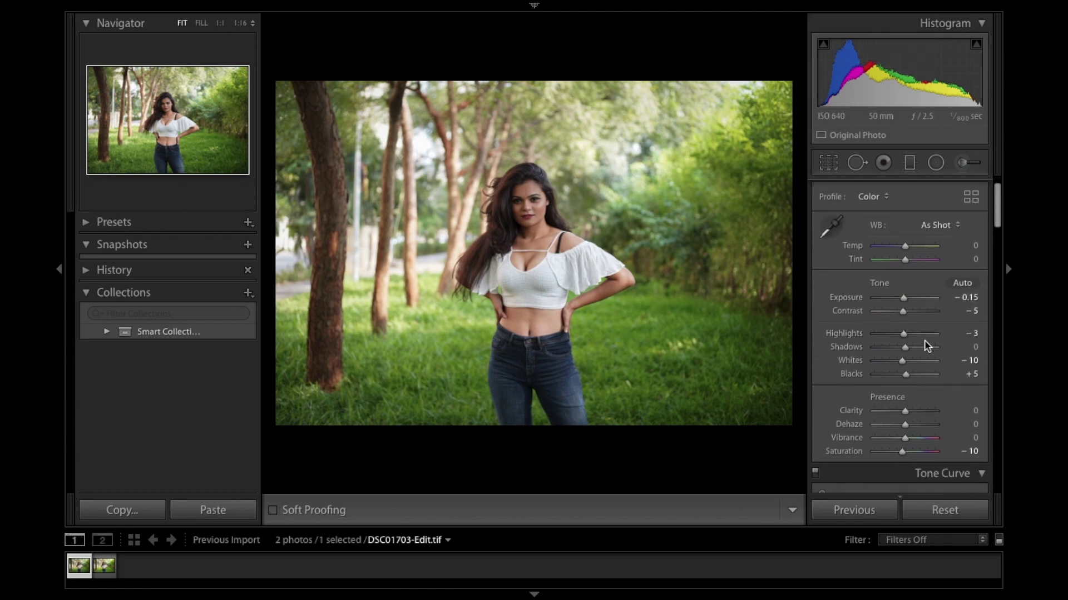